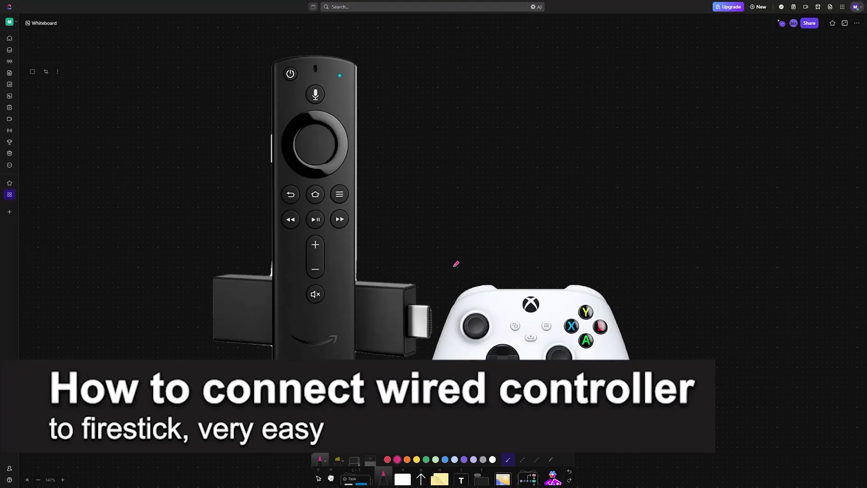
Hand-letter 'Wired Controller' in pink and underline it.
{"action": "mouse_move", "coordinate": [485, 251]}
{"action": "left_mouse_down"}
{"action": "mouse_move", "coordinate": [507, 248]}
{"action": "mouse_move", "coordinate": [514, 261]}
{"action": "mouse_move", "coordinate": [526, 254]}
{"action": "mouse_move", "coordinate": [537, 266]}
{"action": "mouse_move", "coordinate": [544, 256]}
{"action": "mouse_move", "coordinate": [555, 265]}
{"action": "left_mouse_up"}
{"action": "mouse_move", "coordinate": [591, 241]}
{"action": "left_mouse_down"}
{"action": "mouse_move", "coordinate": [587, 268]}
{"action": "mouse_move", "coordinate": [596, 257]}
{"action": "mouse_move", "coordinate": [634, 268]}
{"action": "mouse_move", "coordinate": [640, 252]}
{"action": "mouse_move", "coordinate": [657, 270]}
{"action": "left_mouse_up"}
{"action": "mouse_move", "coordinate": [668, 239]}
{"action": "left_mouse_down"}
{"action": "mouse_move", "coordinate": [666, 269]}
{"action": "mouse_move", "coordinate": [695, 253]}
{"action": "left_mouse_up"}
{"action": "left_click_drag", "start_coordinate": [485, 276], "coordinate": [698, 274]}
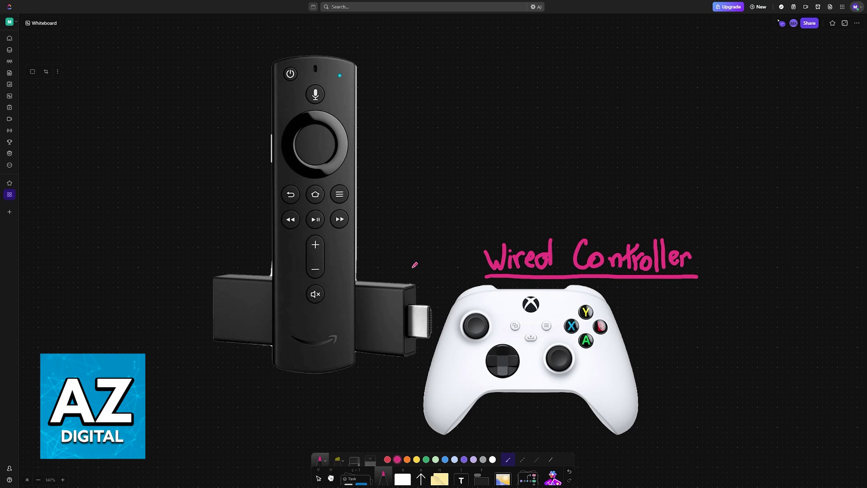
Box the Fire TV stick, write and underline 'Firestick', and box 'Wired Controller'.
{"action": "mouse_move", "coordinate": [187, 350]}
{"action": "left_mouse_down"}
{"action": "mouse_move", "coordinate": [468, 359]}
{"action": "mouse_move", "coordinate": [416, 264]}
{"action": "mouse_move", "coordinate": [196, 260]}
{"action": "mouse_move", "coordinate": [197, 348]}
{"action": "mouse_move", "coordinate": [197, 260]}
{"action": "mouse_move", "coordinate": [195, 350]}
{"action": "left_mouse_up"}
{"action": "mouse_move", "coordinate": [195, 293]}
{"action": "left_mouse_down"}
{"action": "mouse_move", "coordinate": [192, 350]}
{"action": "mouse_move", "coordinate": [472, 365]}
{"action": "mouse_move", "coordinate": [465, 265]}
{"action": "mouse_move", "coordinate": [193, 259]}
{"action": "left_mouse_up"}
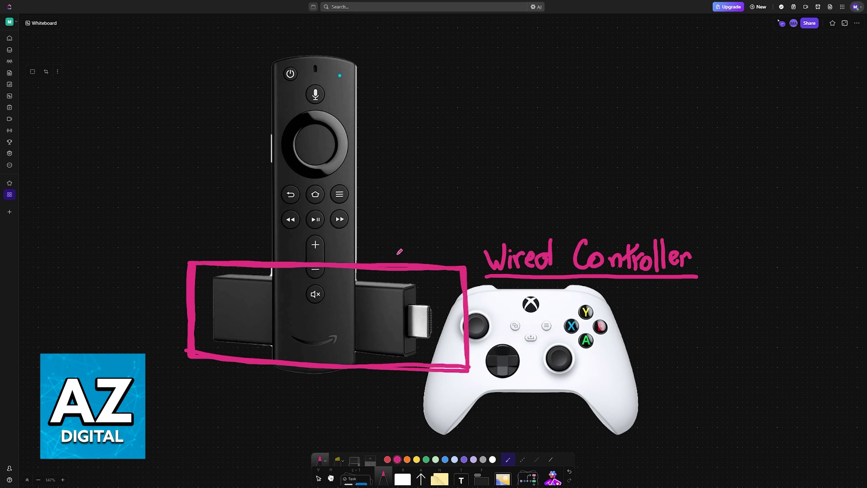
{"action": "mouse_move", "coordinate": [371, 193]}
{"action": "left_mouse_down"}
{"action": "mouse_move", "coordinate": [372, 224]}
{"action": "mouse_move", "coordinate": [391, 191]}
{"action": "left_mouse_up"}
{"action": "mouse_move", "coordinate": [374, 205]}
{"action": "left_mouse_down"}
{"action": "mouse_move", "coordinate": [386, 202]}
{"action": "mouse_move", "coordinate": [391, 220]}
{"action": "mouse_move", "coordinate": [406, 203]}
{"action": "mouse_move", "coordinate": [420, 217]}
{"action": "mouse_move", "coordinate": [444, 198]}
{"action": "mouse_move", "coordinate": [436, 217]}
{"action": "left_mouse_up"}
{"action": "mouse_move", "coordinate": [443, 204]}
{"action": "left_mouse_down"}
{"action": "mouse_move", "coordinate": [443, 216]}
{"action": "mouse_move", "coordinate": [473, 215]}
{"action": "left_mouse_up"}
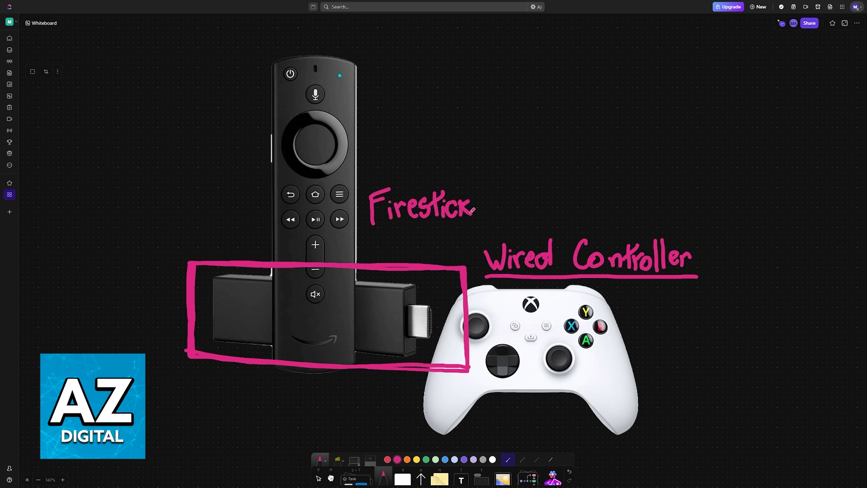
{"action": "left_click_drag", "start_coordinate": [353, 227], "coordinate": [489, 217]}
{"action": "mouse_move", "coordinate": [486, 270]}
{"action": "left_mouse_down"}
{"action": "mouse_move", "coordinate": [479, 233]}
{"action": "mouse_move", "coordinate": [597, 222]}
{"action": "mouse_move", "coordinate": [698, 227]}
{"action": "mouse_move", "coordinate": [701, 273]}
{"action": "mouse_move", "coordinate": [482, 273]}
{"action": "mouse_move", "coordinate": [478, 224]}
{"action": "mouse_move", "coordinate": [695, 221]}
{"action": "left_mouse_up"}
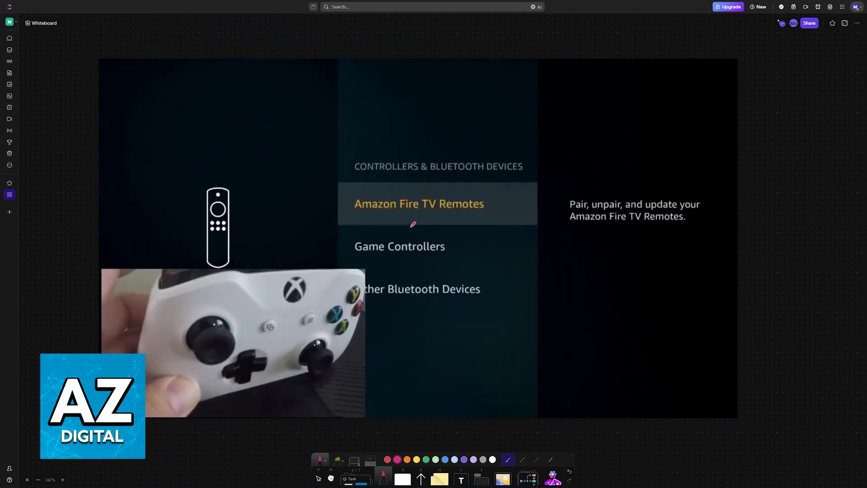
Box 'Game Controllers' and draw an arrow to a circled Xbox logo.
{"action": "mouse_move", "coordinate": [338, 261]}
{"action": "left_mouse_down"}
{"action": "mouse_move", "coordinate": [465, 220]}
{"action": "mouse_move", "coordinate": [475, 268]}
{"action": "mouse_move", "coordinate": [357, 266]}
{"action": "mouse_move", "coordinate": [339, 227]}
{"action": "mouse_move", "coordinate": [478, 221]}
{"action": "mouse_move", "coordinate": [479, 257]}
{"action": "mouse_move", "coordinate": [441, 269]}
{"action": "mouse_move", "coordinate": [346, 265]}
{"action": "mouse_move", "coordinate": [342, 225]}
{"action": "mouse_move", "coordinate": [465, 219]}
{"action": "left_mouse_up"}
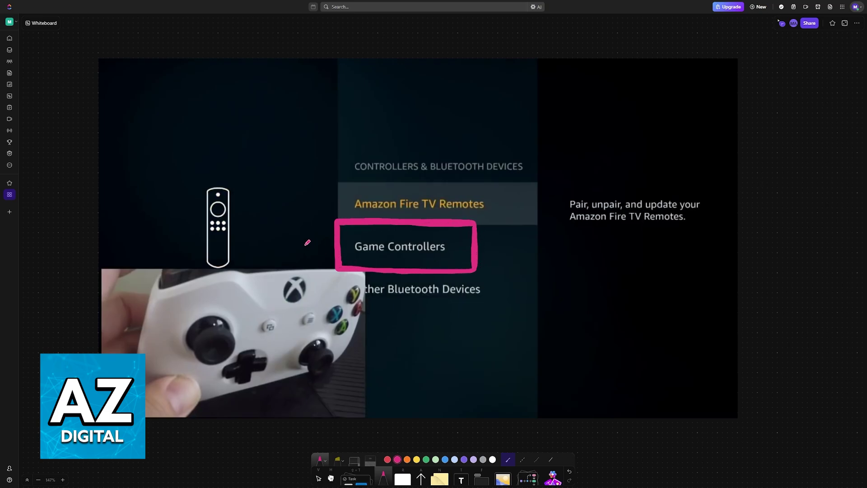
{"action": "mouse_move", "coordinate": [321, 244]}
{"action": "left_mouse_down"}
{"action": "mouse_move", "coordinate": [297, 267]}
{"action": "mouse_move", "coordinate": [306, 259]}
{"action": "left_mouse_up"}
{"action": "mouse_move", "coordinate": [274, 292]}
{"action": "left_mouse_down"}
{"action": "mouse_move", "coordinate": [314, 283]}
{"action": "mouse_move", "coordinate": [275, 298]}
{"action": "mouse_move", "coordinate": [308, 265]}
{"action": "mouse_move", "coordinate": [285, 297]}
{"action": "left_mouse_up"}
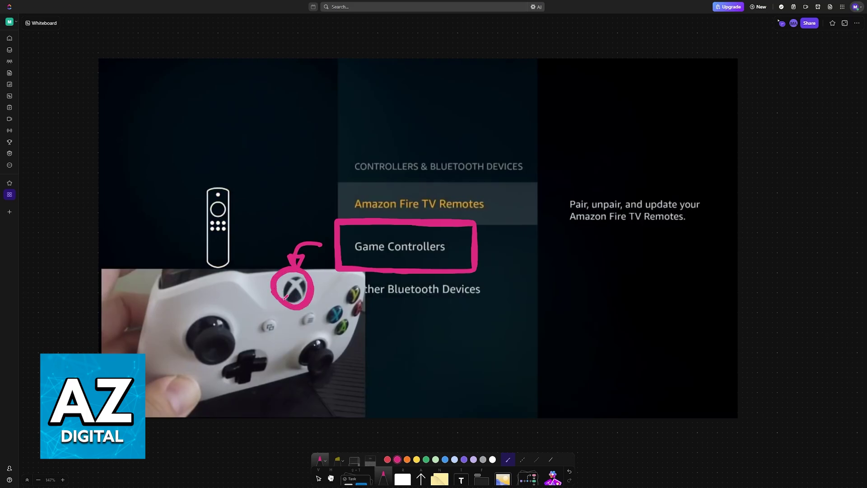
{"action": "left_click_drag", "start_coordinate": [306, 265], "coordinate": [279, 292]}
Underline the Controllers & Bluetooth Devices heading and Other Bluetooth Devices, then circle the pairing button.
{"action": "left_click_drag", "start_coordinate": [340, 178], "coordinate": [552, 178]}
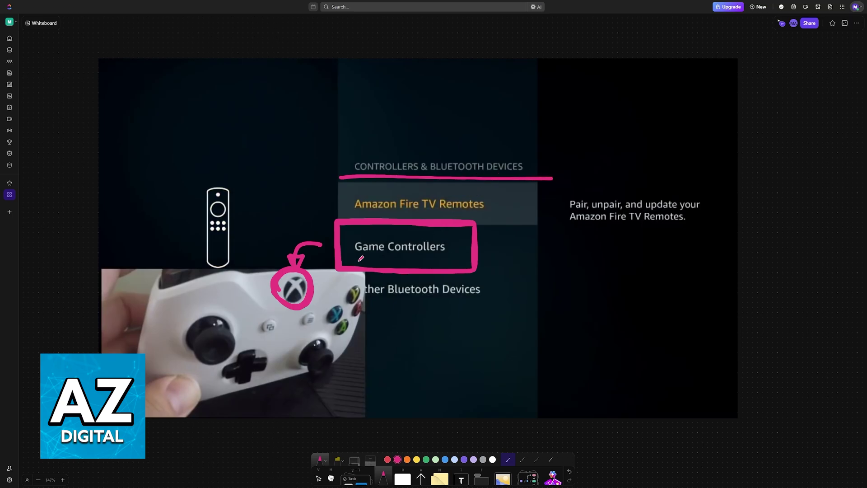
{"action": "left_click_drag", "start_coordinate": [334, 309], "coordinate": [522, 303]}
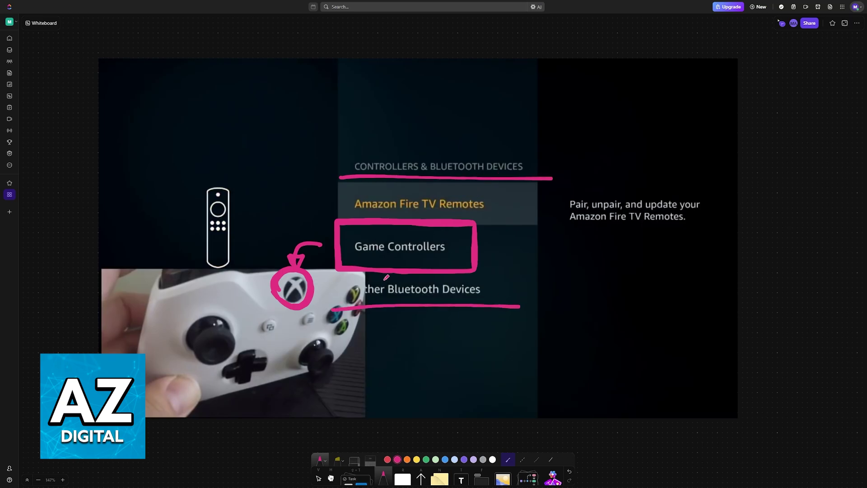
{"action": "scroll", "coordinate": [353, 233], "scroll_direction": "down", "scroll_amount": 5}
{"action": "scroll", "coordinate": [418, 244], "scroll_direction": "down", "scroll_amount": 5}
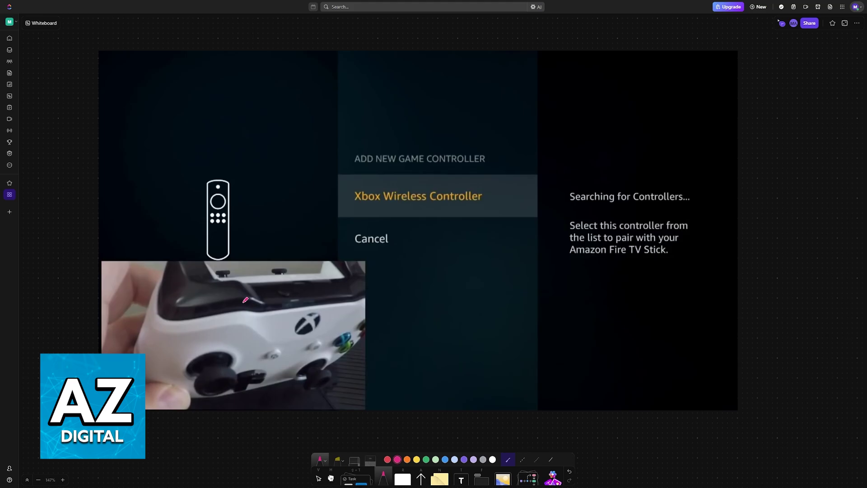
{"action": "mouse_move", "coordinate": [276, 289]}
{"action": "left_mouse_down"}
{"action": "mouse_move", "coordinate": [285, 248]}
{"action": "mouse_move", "coordinate": [288, 261]}
{"action": "mouse_move", "coordinate": [284, 251]}
{"action": "mouse_move", "coordinate": [311, 233]}
{"action": "mouse_move", "coordinate": [333, 197]}
{"action": "left_mouse_up"}
{"action": "scroll", "coordinate": [608, 304], "scroll_direction": "up", "scroll_amount": 5}
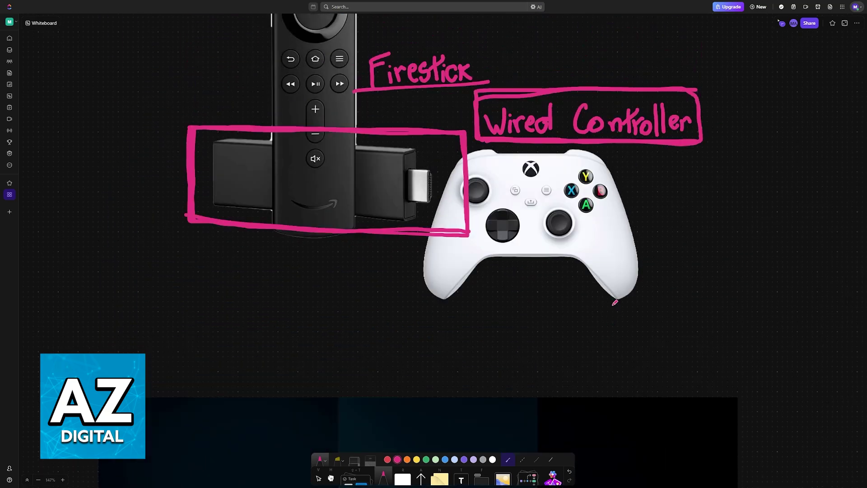
{"action": "scroll", "coordinate": [614, 302], "scroll_direction": "up", "scroll_amount": 3}
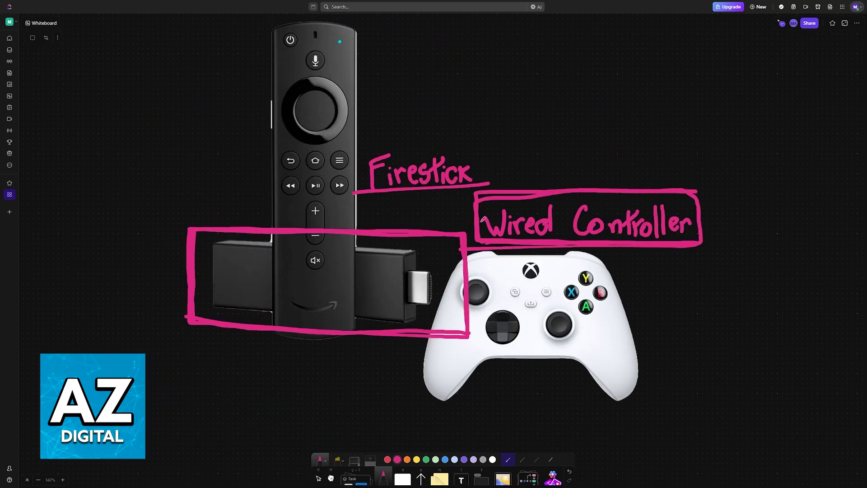
Switch to the Amazon listing for the AuviPal Micro USB OTG adapter.
{"action": "left_click", "coordinate": [132, 8]}
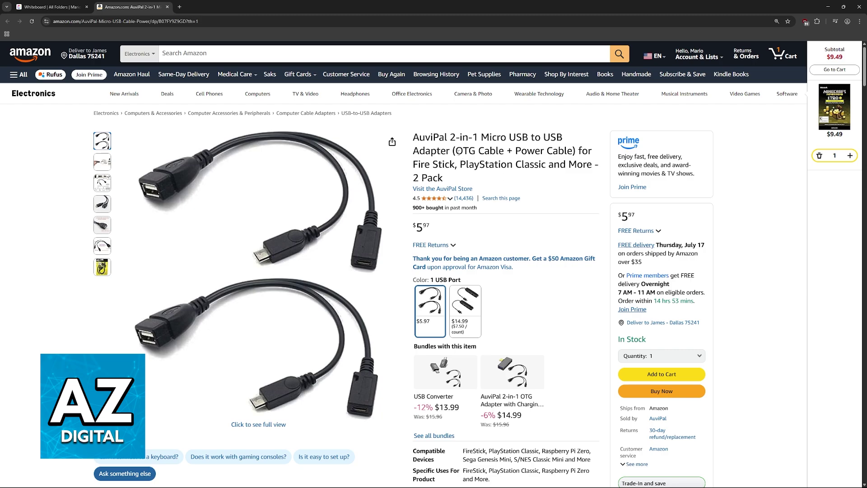
Highlight 'OTG Cable' in the product title, clear it, and return to the whiteboard.
{"action": "left_click_drag", "start_coordinate": [458, 150], "coordinate": [506, 151]}
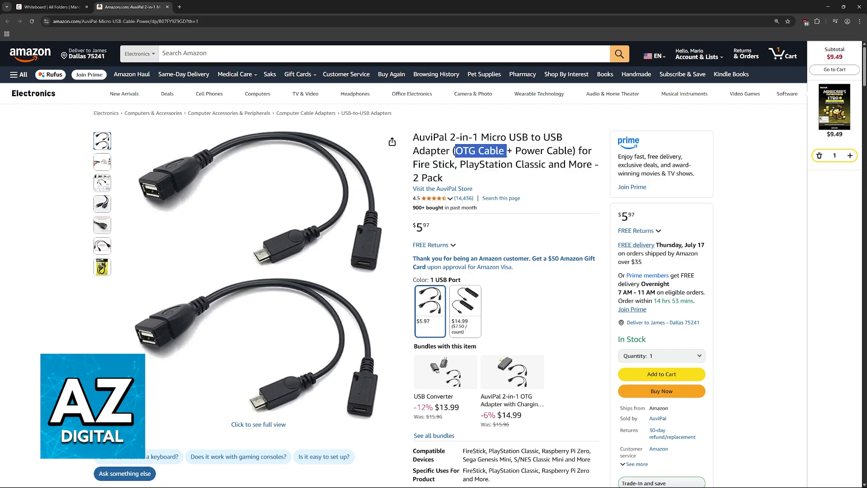
{"action": "left_click", "coordinate": [506, 151]}
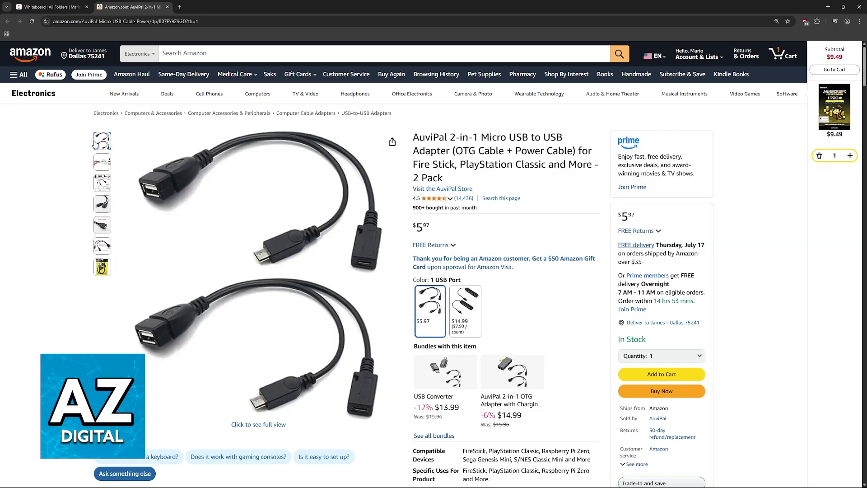
{"action": "left_click", "coordinate": [59, 6]}
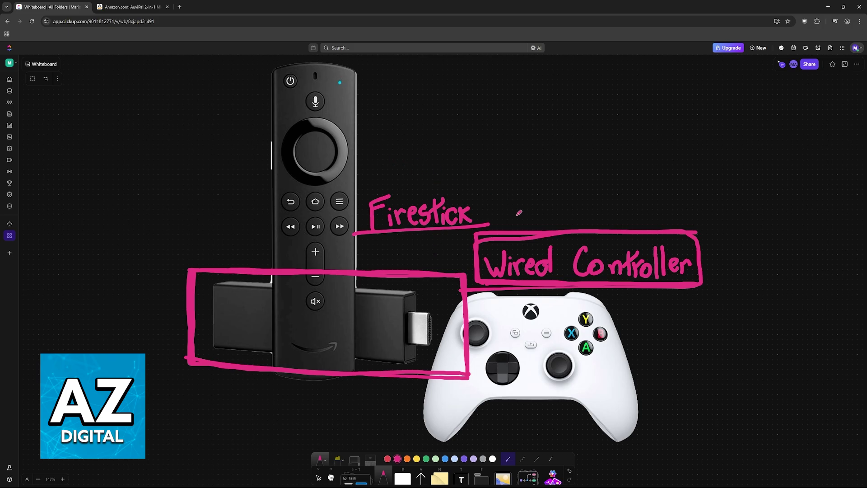
Draw a two-headed pink arrow from 'Firestick' to the Wired Controller box, then return to Amazon.
{"action": "mouse_move", "coordinate": [486, 212]}
{"action": "left_mouse_down"}
{"action": "mouse_move", "coordinate": [553, 227]}
{"action": "mouse_move", "coordinate": [552, 219]}
{"action": "left_mouse_up"}
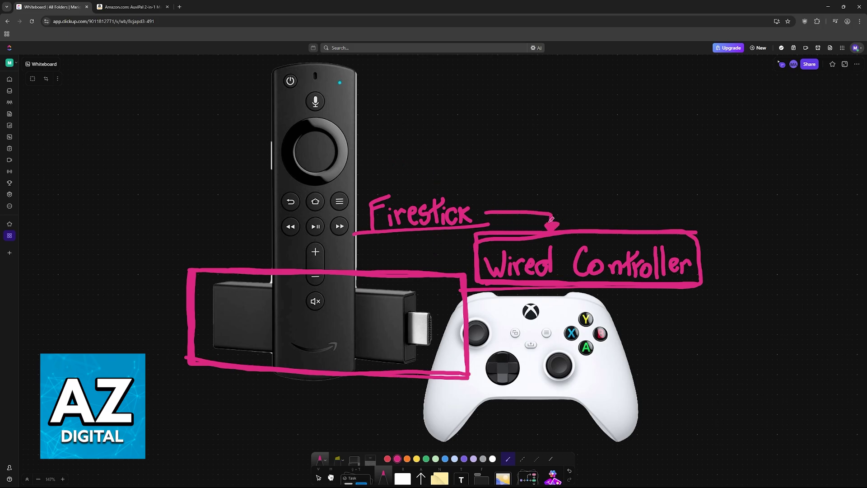
{"action": "left_click_drag", "start_coordinate": [487, 211], "coordinate": [482, 213]}
{"action": "left_click", "coordinate": [115, 9]}
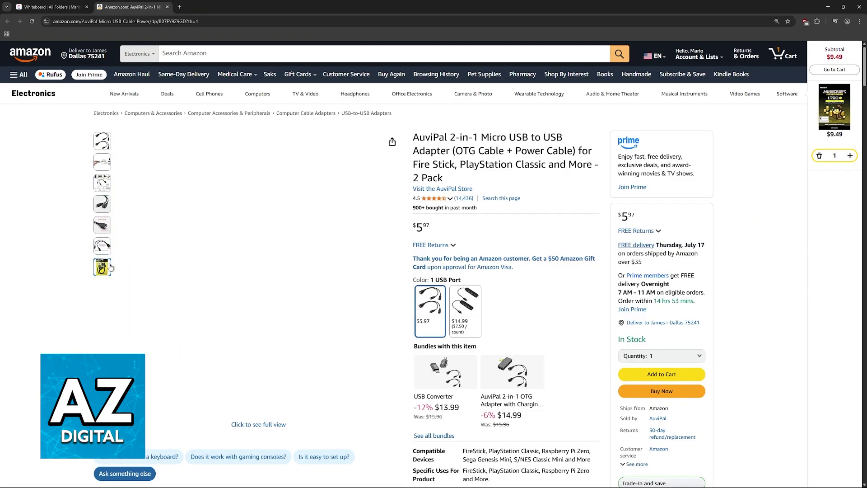
{"action": "mouse_move", "coordinate": [101, 266]}
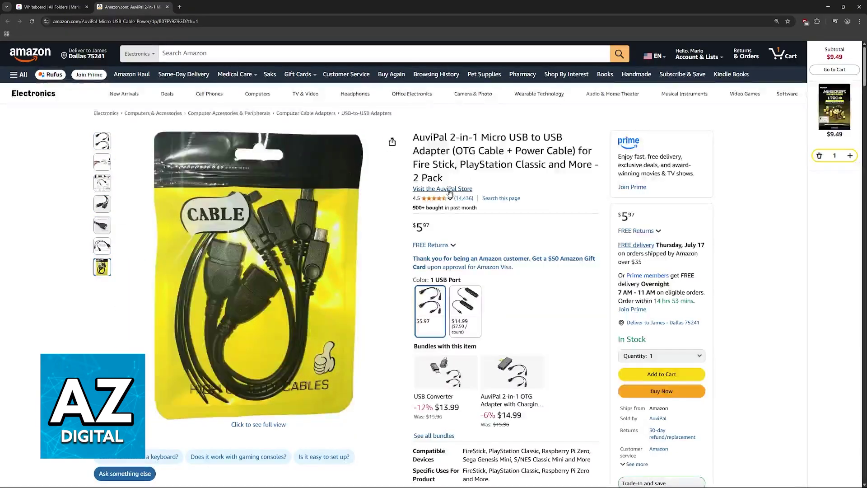
Jump to the adapter's customer reviews, then go back to the whiteboard.
{"action": "left_click", "coordinate": [437, 198]}
{"action": "scroll", "coordinate": [506, 257], "scroll_direction": "down", "scroll_amount": 3}
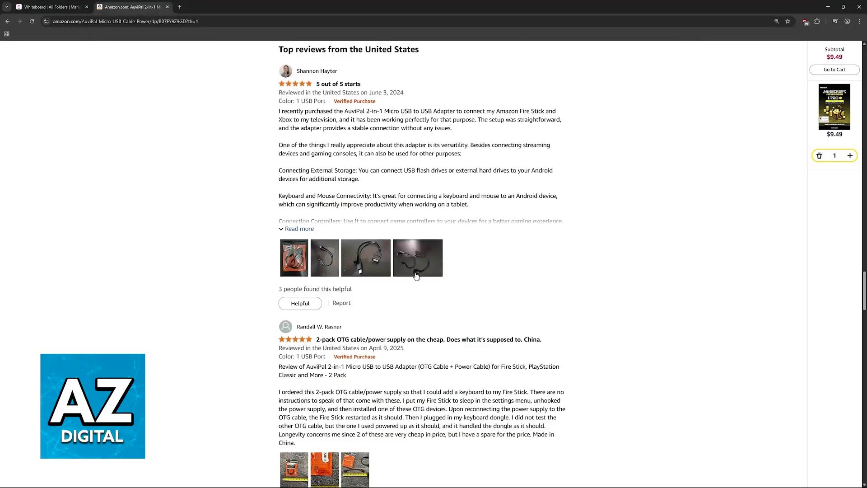
{"action": "scroll", "coordinate": [414, 276], "scroll_direction": "down", "scroll_amount": 3}
{"action": "scroll", "coordinate": [406, 275], "scroll_direction": "down", "scroll_amount": 3}
{"action": "scroll", "coordinate": [283, 214], "scroll_direction": "down", "scroll_amount": 3}
{"action": "left_click", "coordinate": [75, 8]}
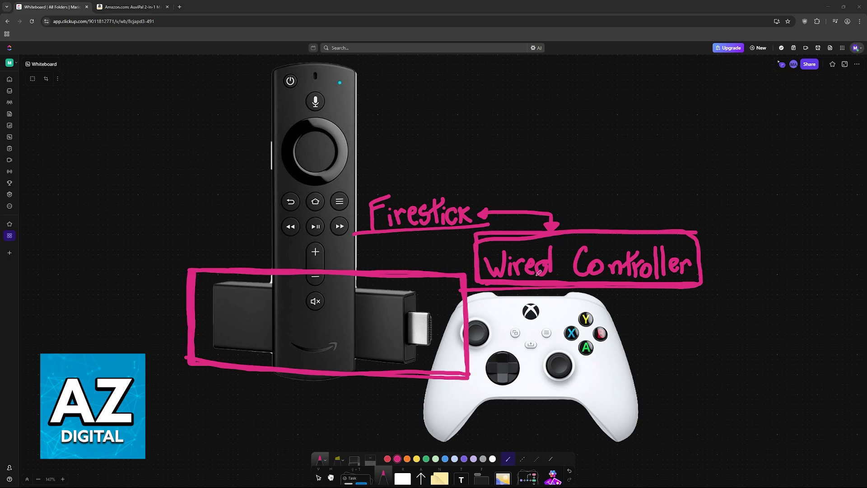
Draw a pink ellipse around 'Firestick' and a Bluetooth icon above it.
{"action": "left_click_drag", "start_coordinate": [384, 231], "coordinate": [416, 235]}
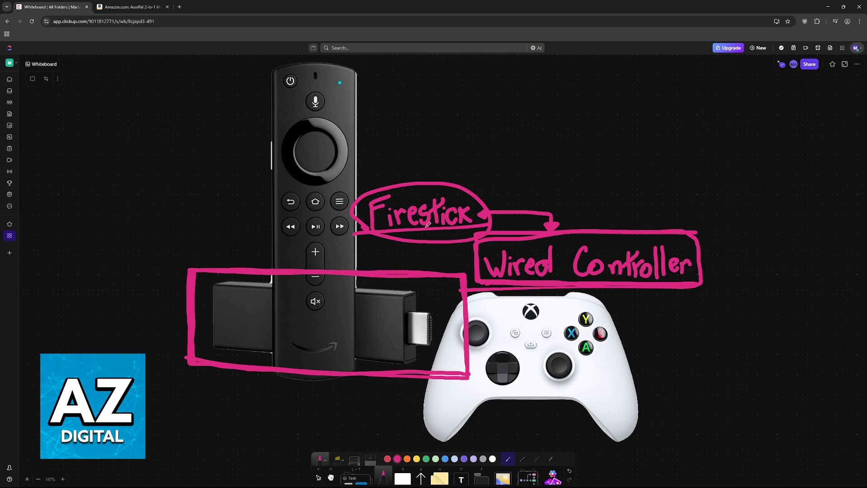
{"action": "mouse_move", "coordinate": [461, 184]}
{"action": "left_mouse_down"}
{"action": "mouse_move", "coordinate": [460, 155]}
{"action": "mouse_move", "coordinate": [478, 166]}
{"action": "mouse_move", "coordinate": [478, 182]}
{"action": "mouse_move", "coordinate": [462, 169]}
{"action": "left_mouse_up"}
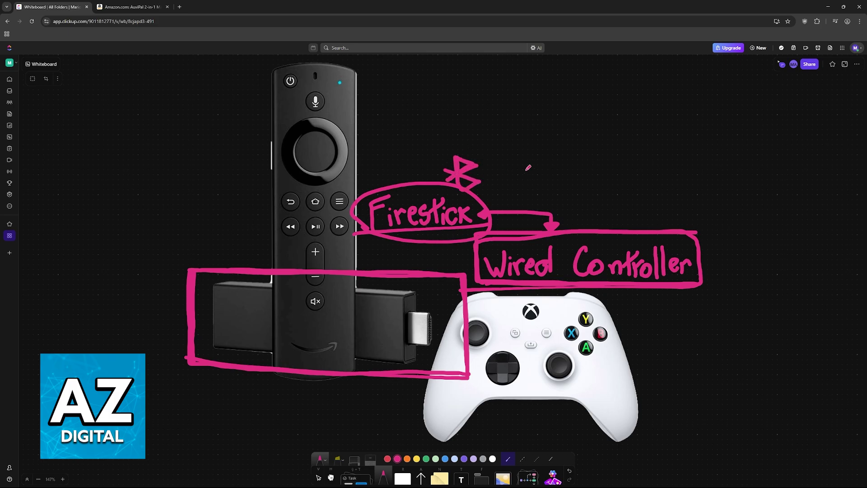